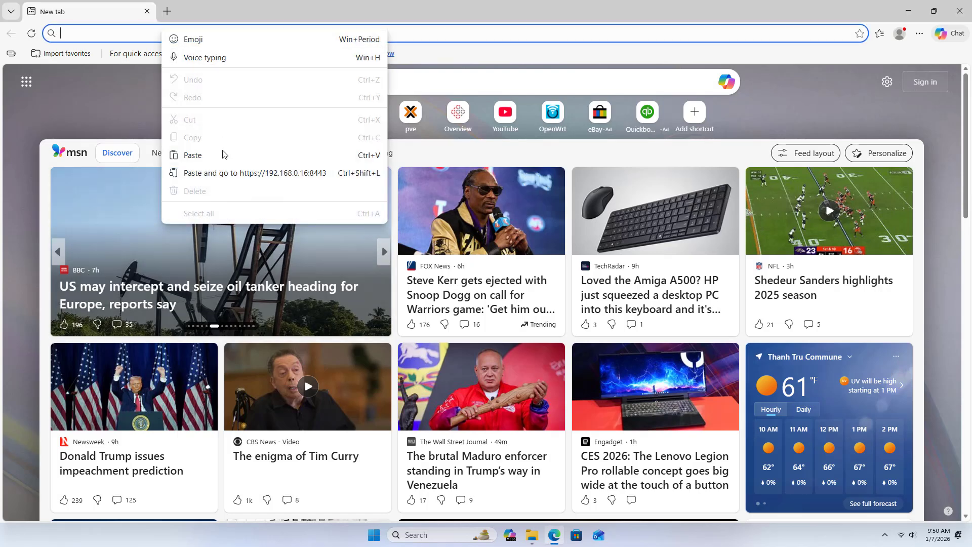
- Load 192.168.0.16:8443 in Edge and continue past the unsafe-certificate warning
click(224, 154)
key(Return)
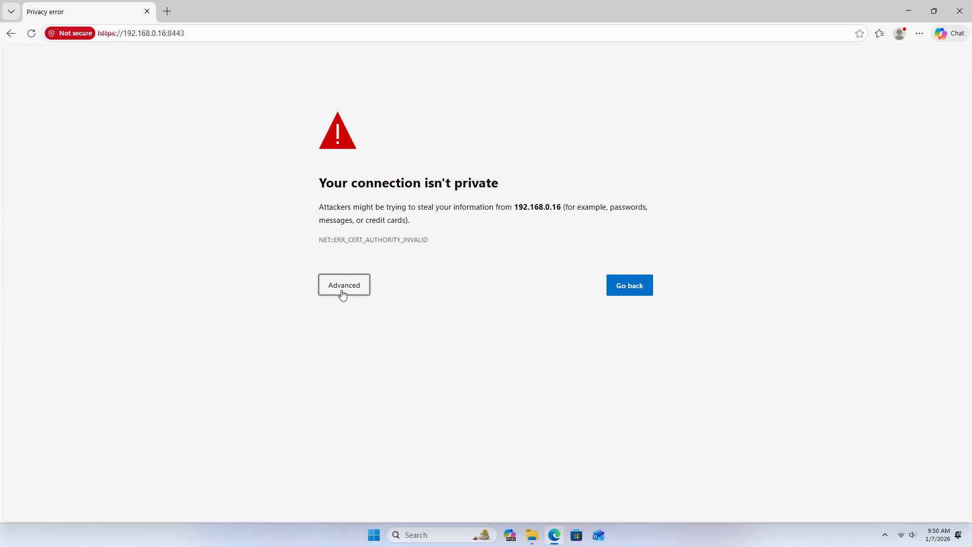
click(342, 291)
click(403, 372)
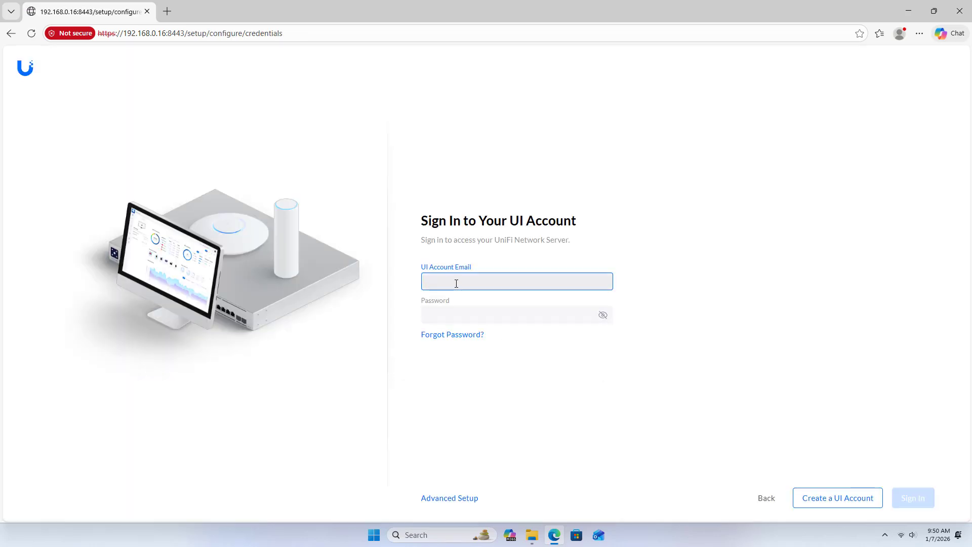
- Choose Advanced Setup and skip creating a UI account
click(449, 315)
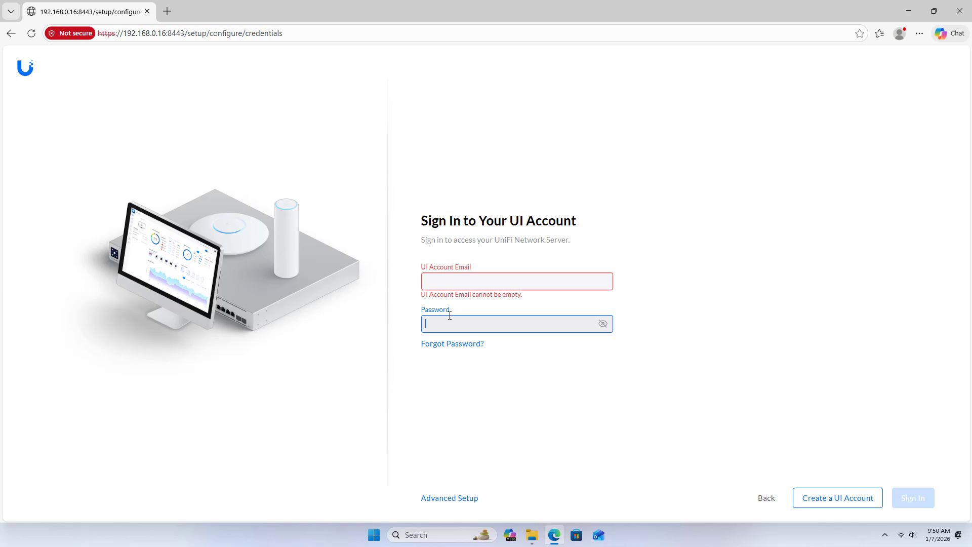
click(448, 285)
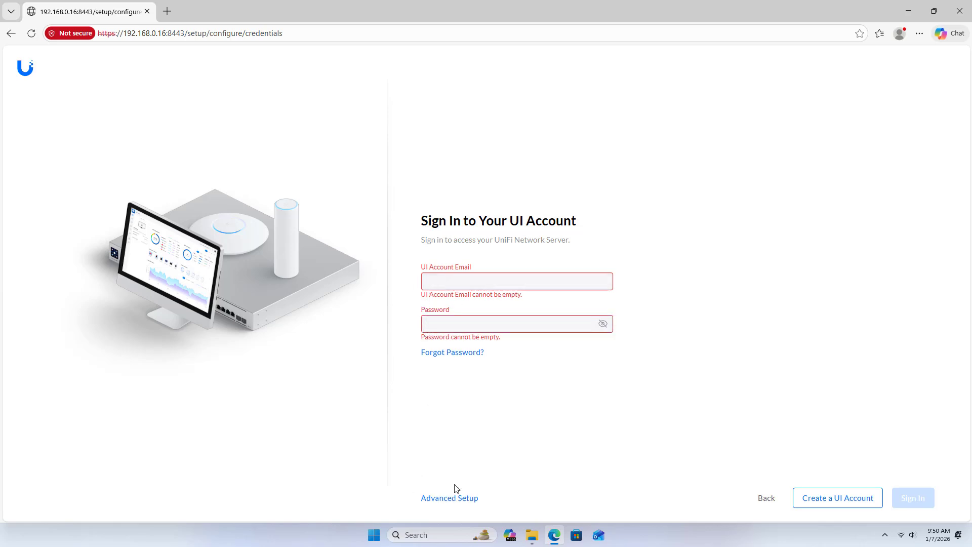
click(451, 499)
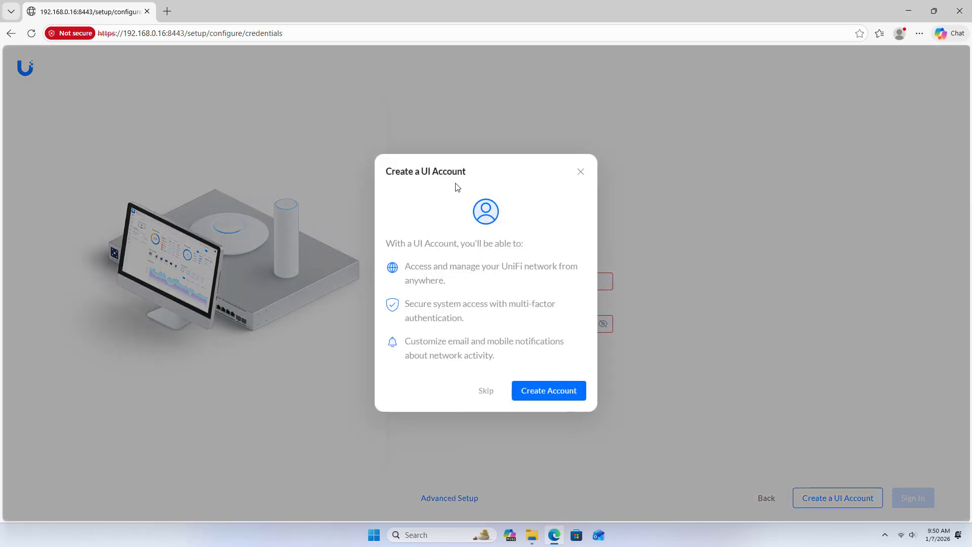
click(487, 392)
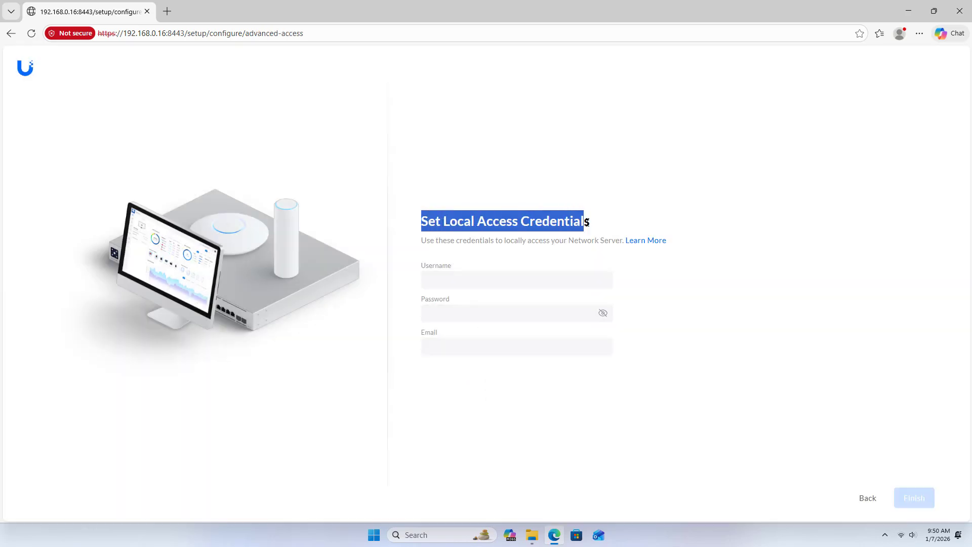
- Enter the local admin username, password, confirmation and email, then finish setup
drag(437, 219, 596, 223)
click(599, 281)
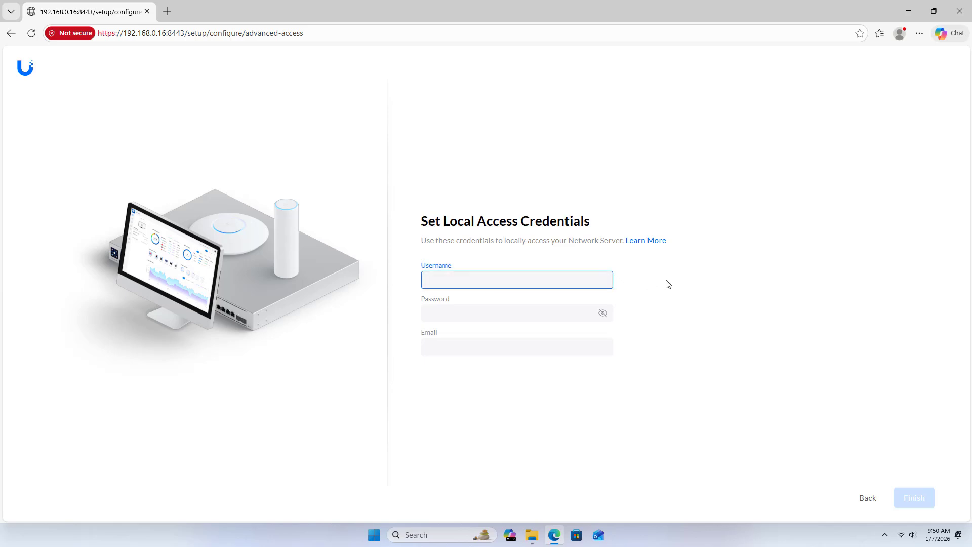
text(netv)
key(Tab)
key(ctrl+v)
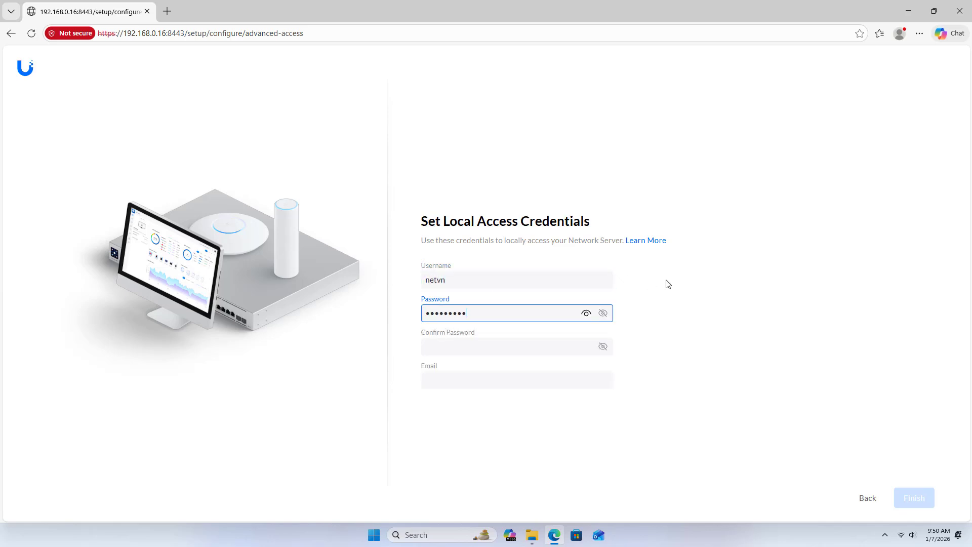
click(505, 352)
key(ctrl+v)
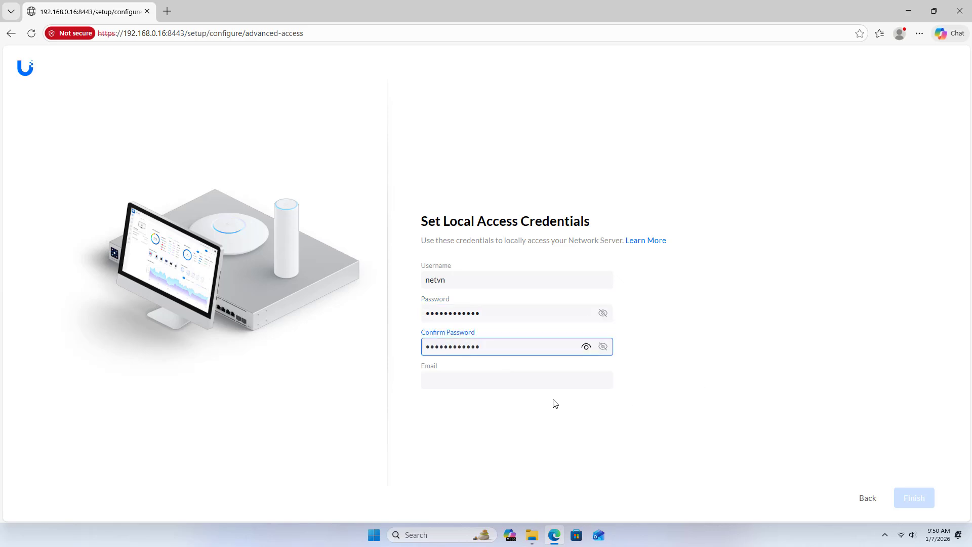
click(529, 380)
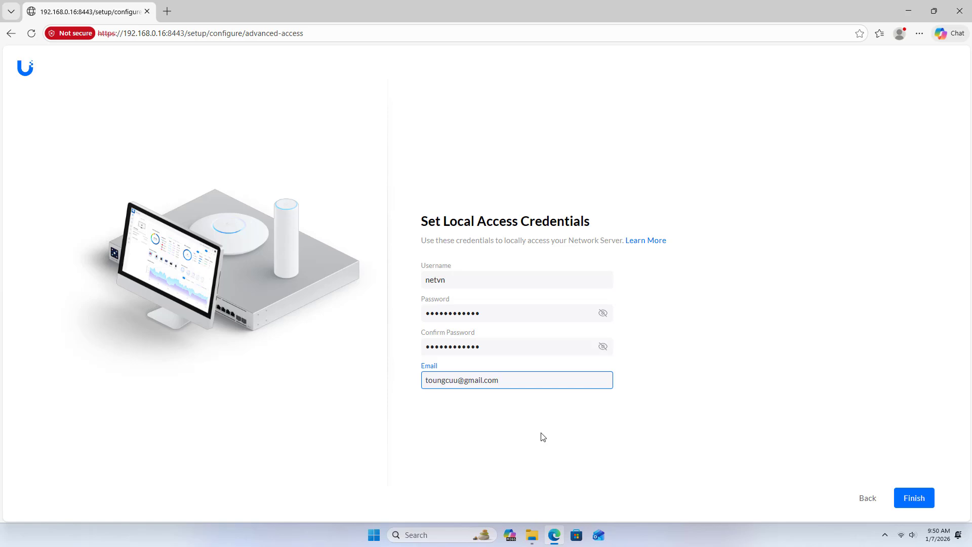
click(904, 500)
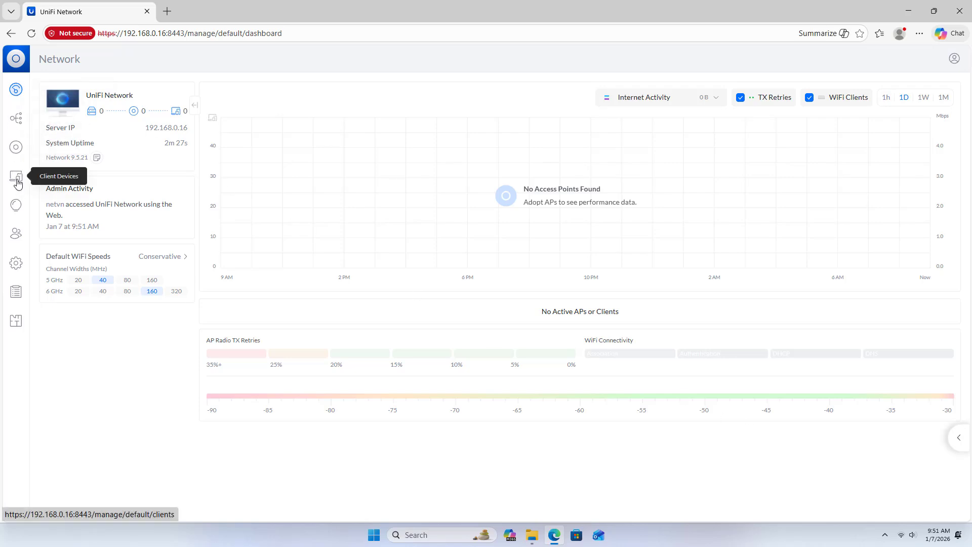
click(16, 236)
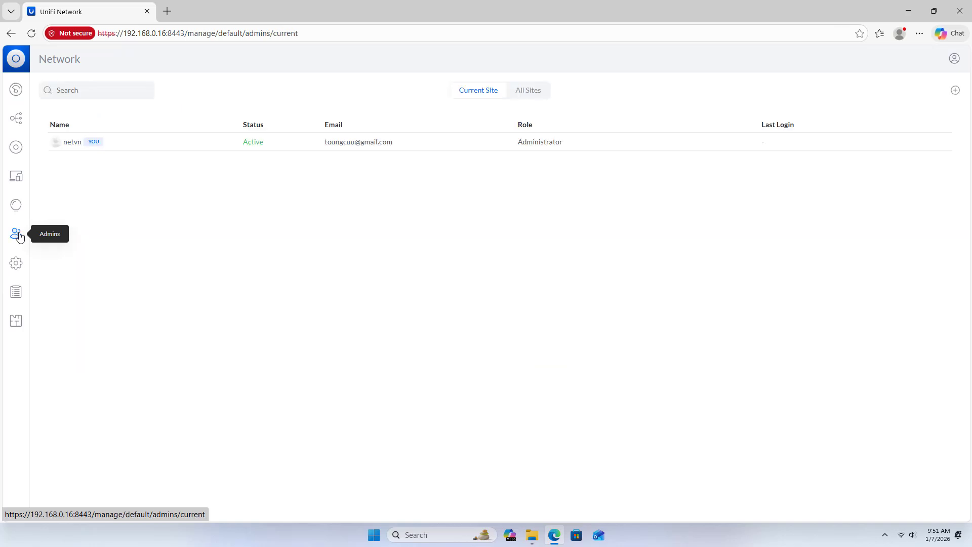
click(95, 145)
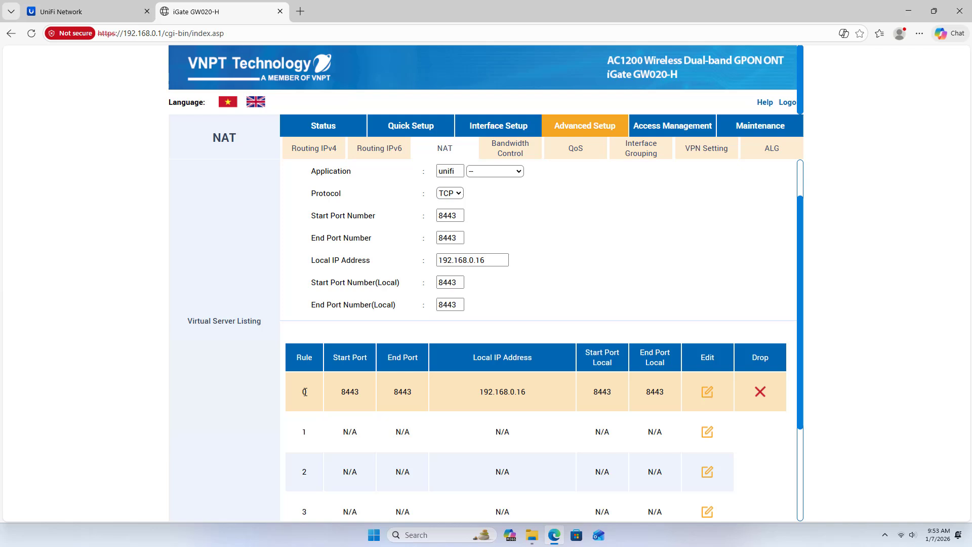
drag(315, 396, 670, 385)
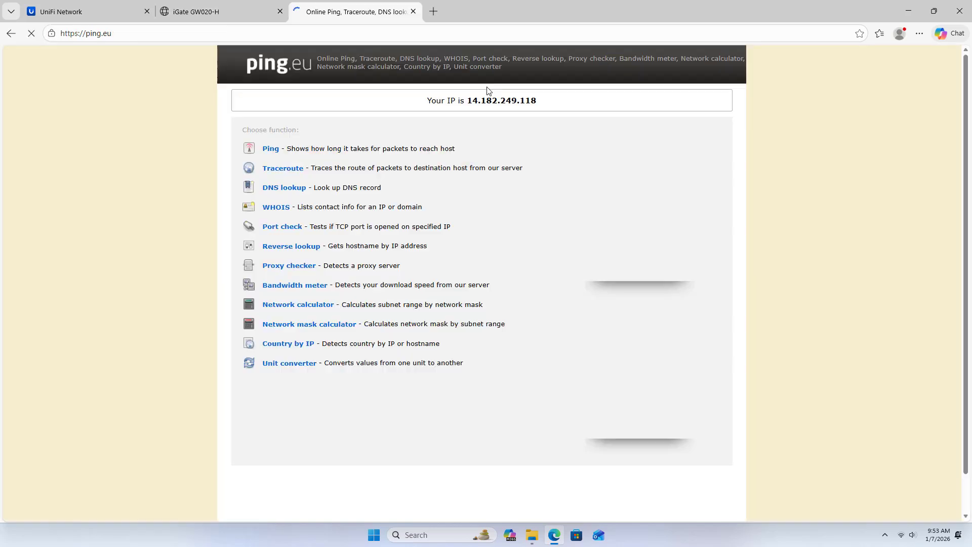
drag(467, 100, 539, 100)
key(ctrl+c)
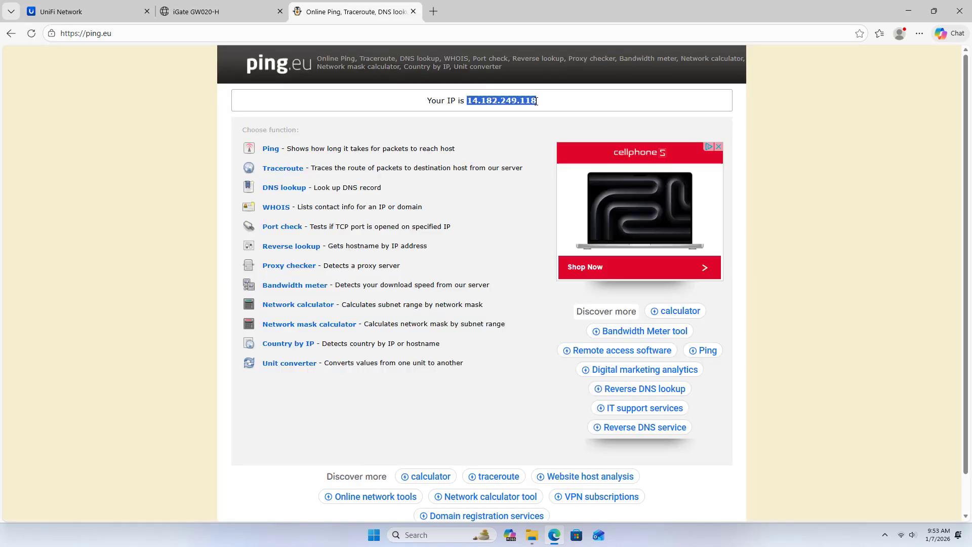
click(437, 15)
key(ctrl+v)
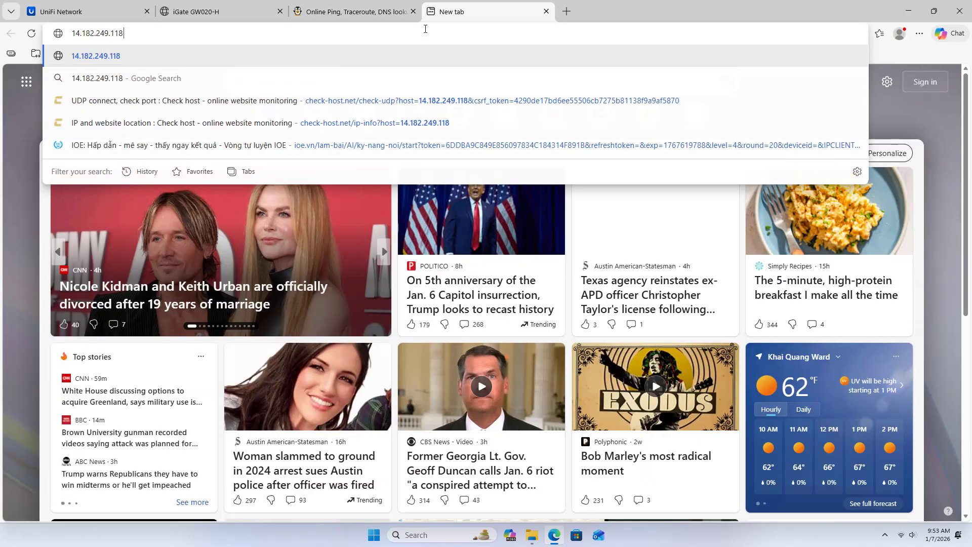
text(:844)
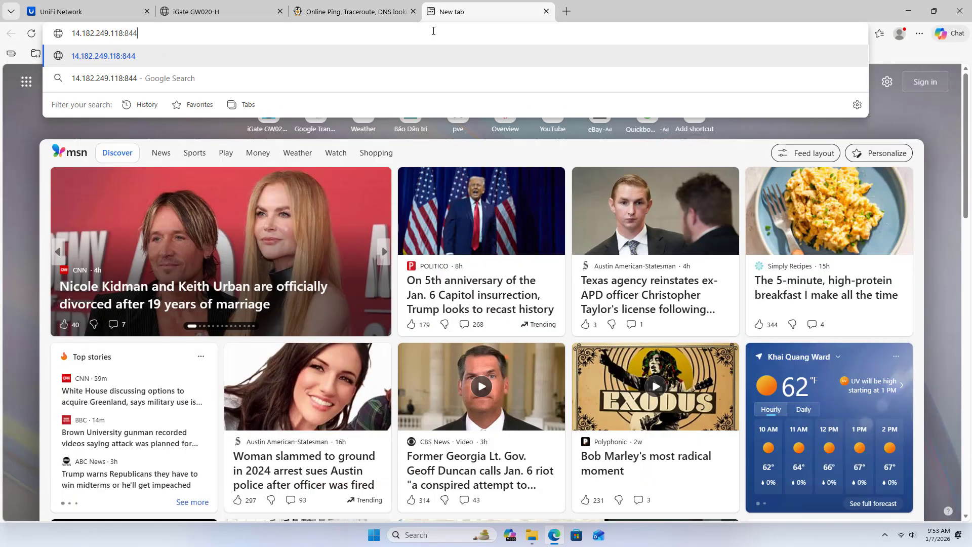
text(3)
key(Return)
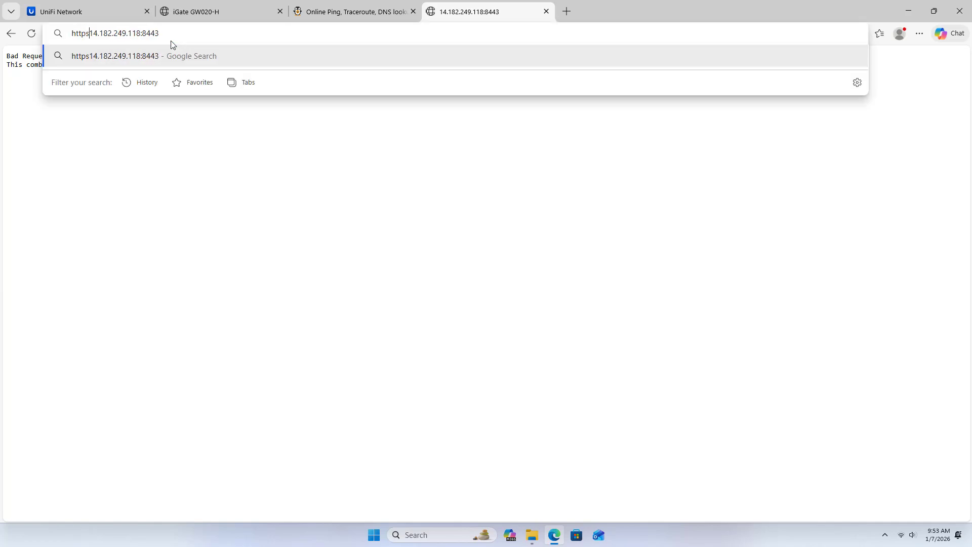
text(://)
key(Return)
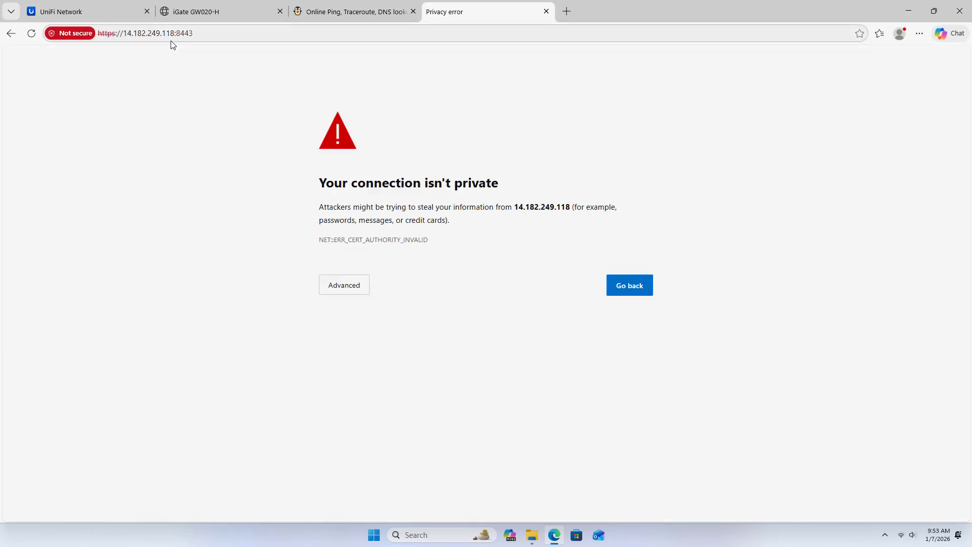
click(354, 291)
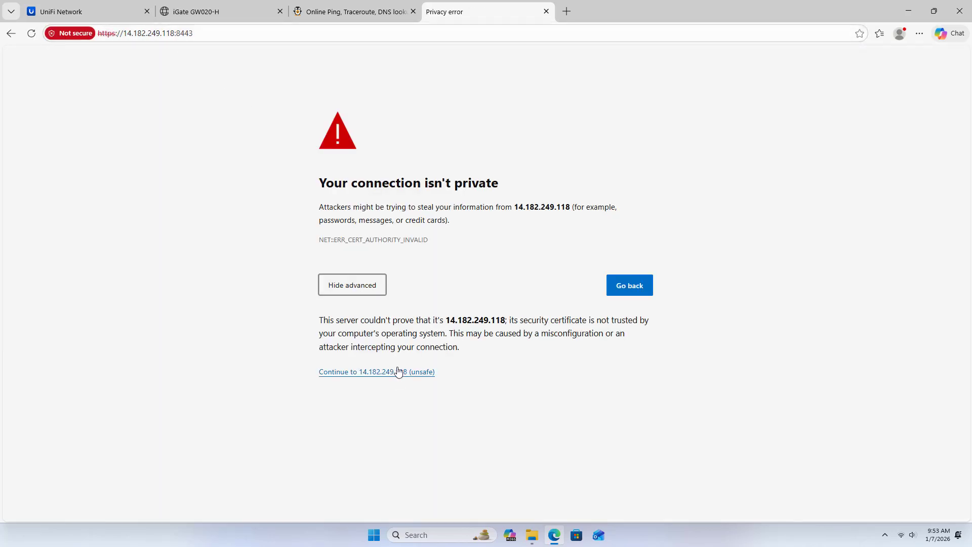
- Continue past the warning and sign in with the local admin username and password
click(399, 373)
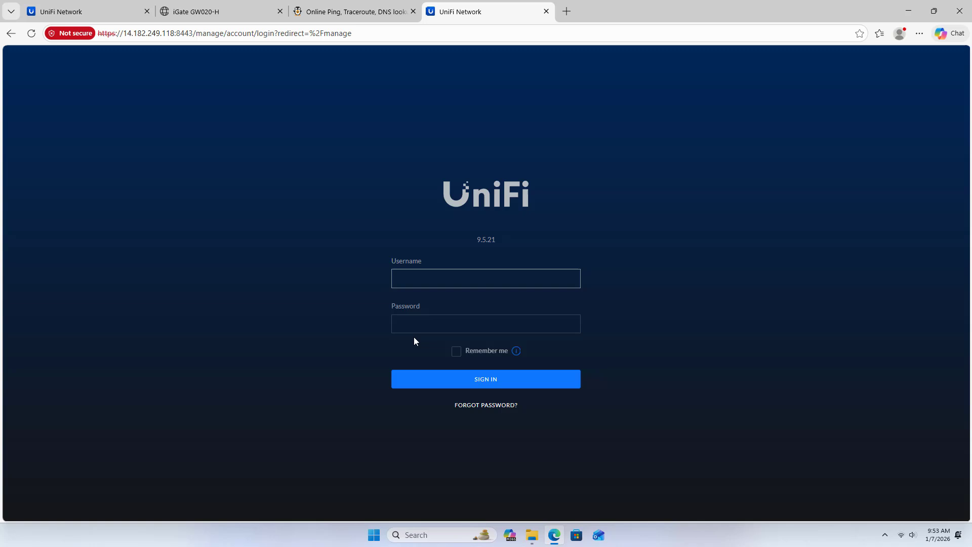
text(net)
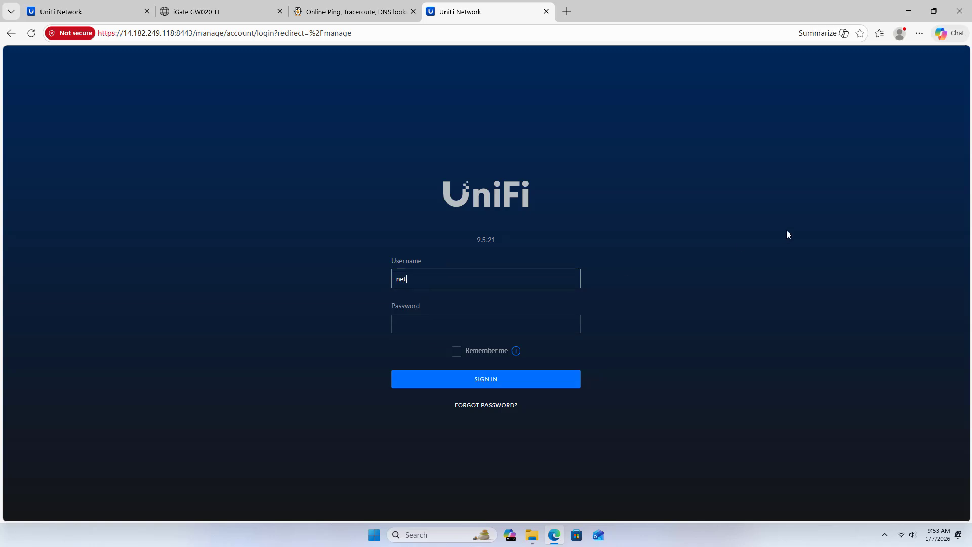
text(vn)
key(Tab)
key(ctrl+v)
key(Return)
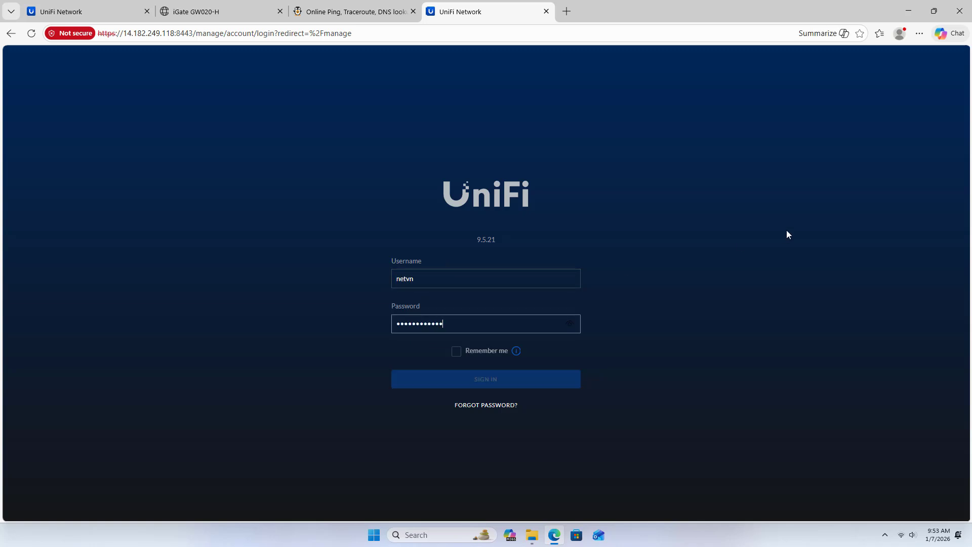